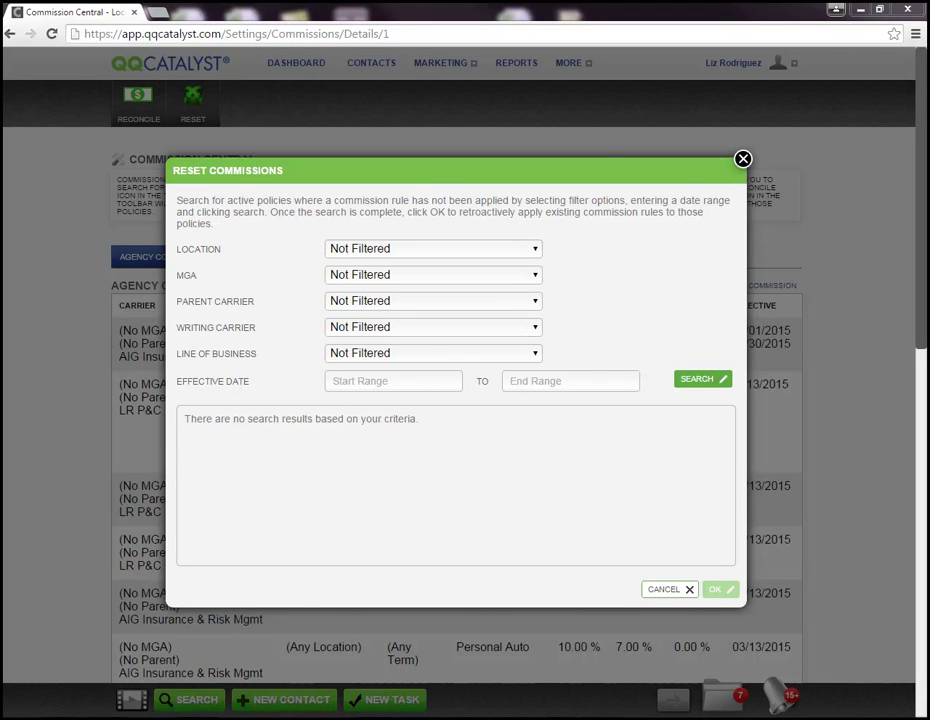
Step: Leave the commission reset, search contacts of type Carriers for "all lines", and open the All Lines Insurance Company record
left_click(743, 158)
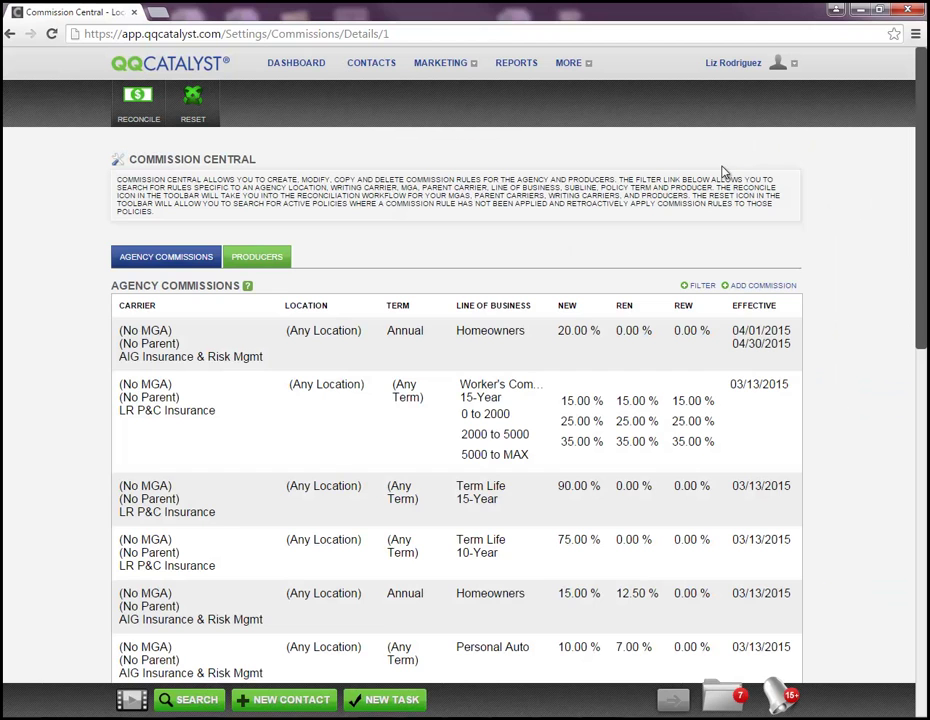
left_click(369, 66)
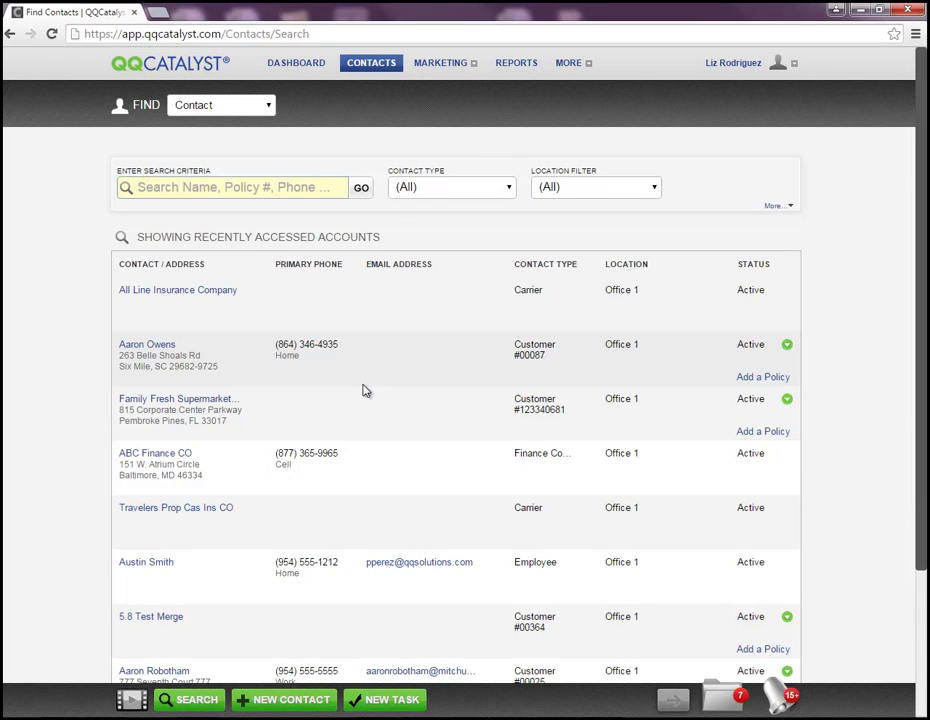
left_click(421, 195)
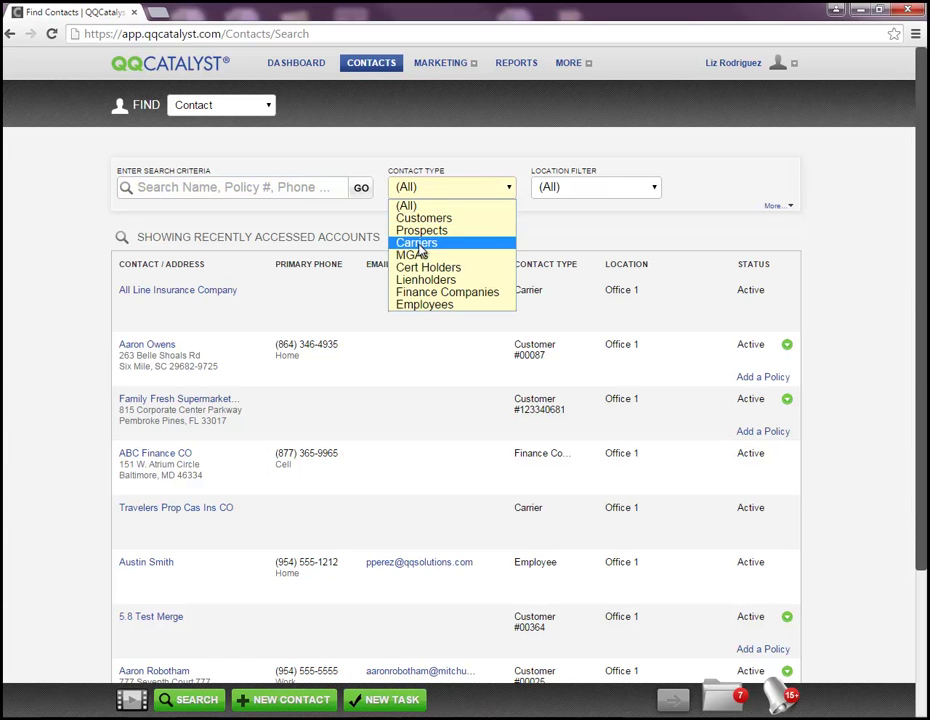
left_click(413, 242)
type("a")
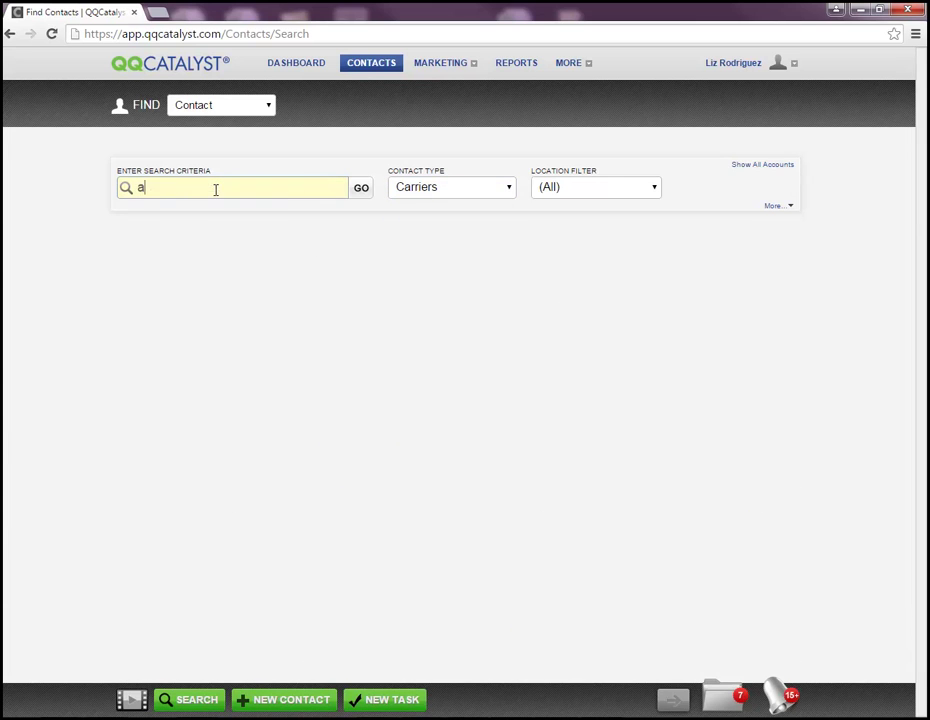
type("ll linesd")
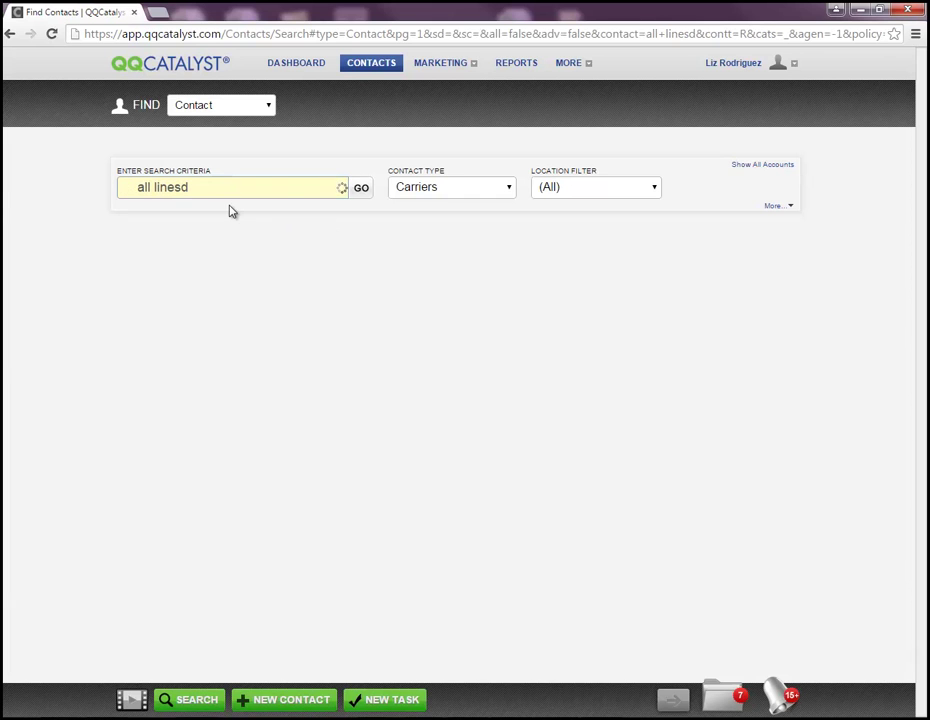
key("BackSpace")
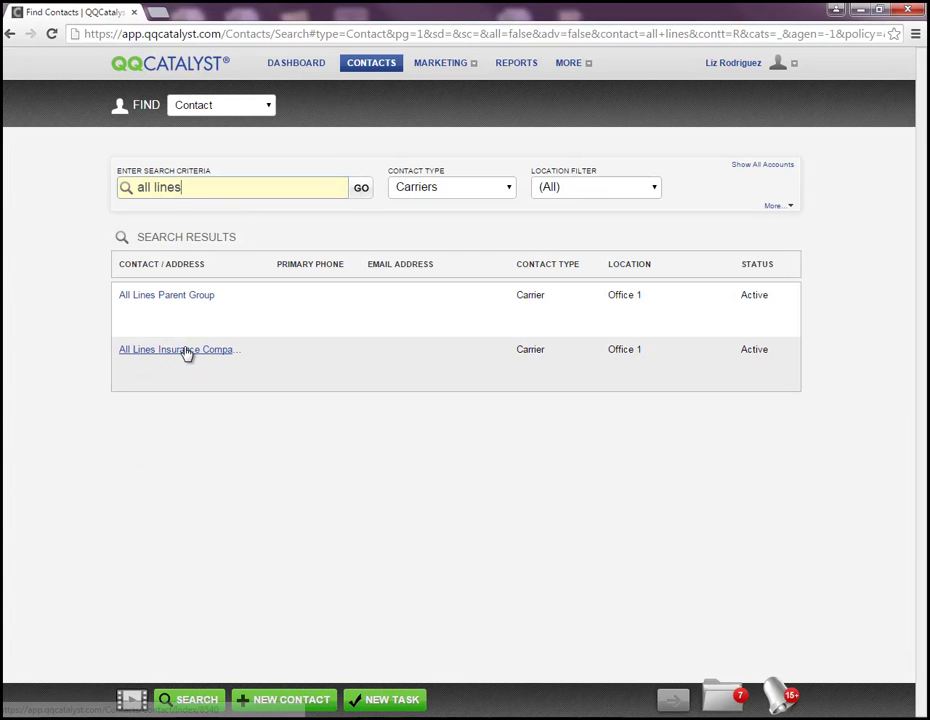
left_click(185, 352)
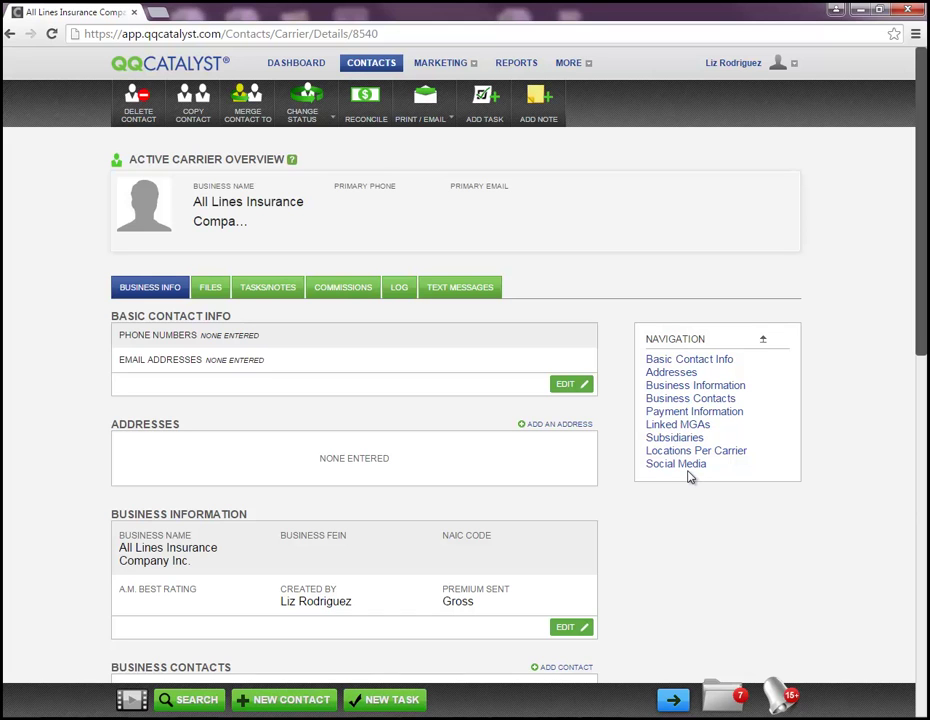
Step: Set the carrier's NAIC code to 54511 with Premium Sent as Gross in its business information, and save
left_click(682, 388)
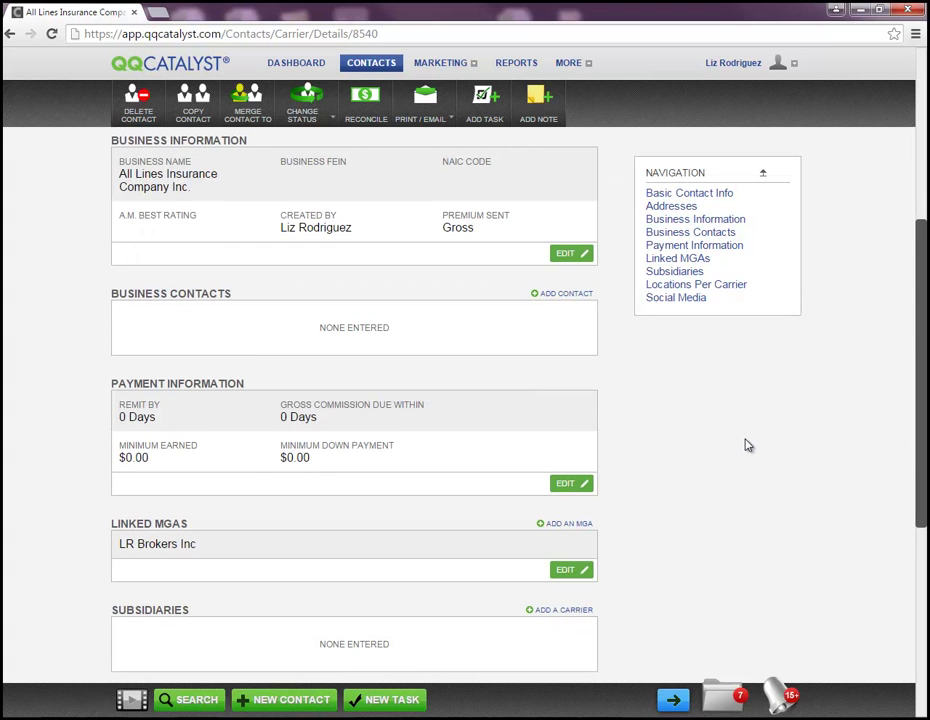
left_click(567, 255)
left_click(498, 180)
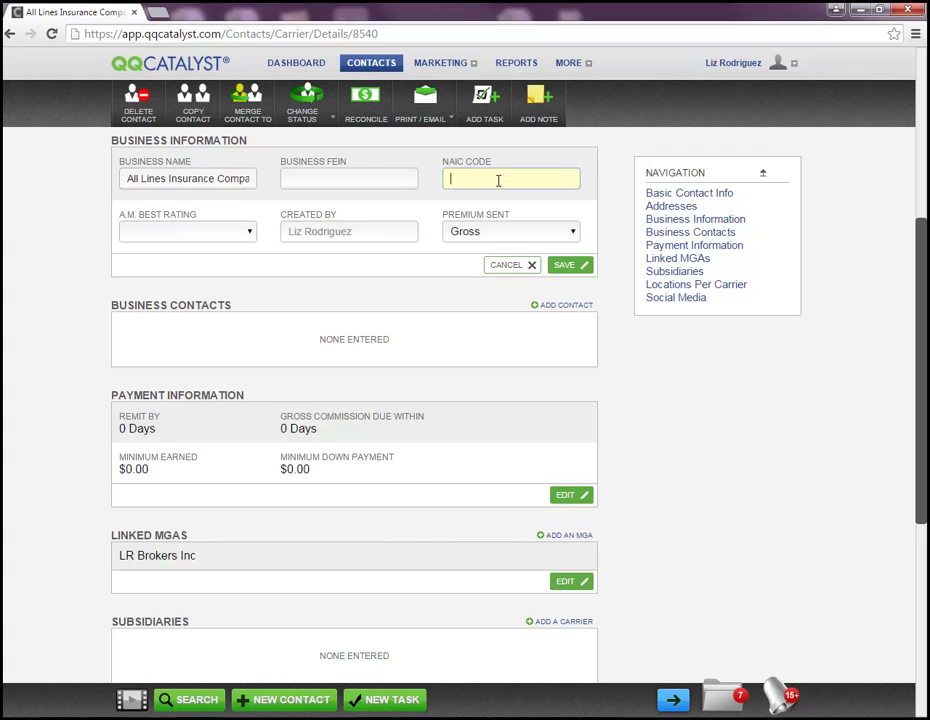
type("54511")
left_click(492, 232)
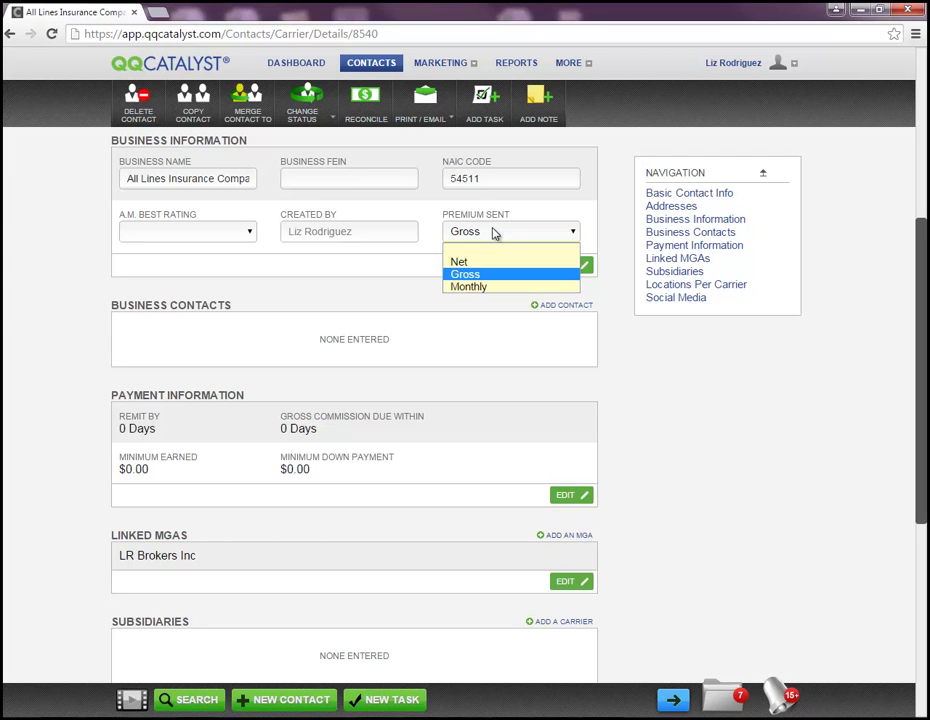
left_click(482, 274)
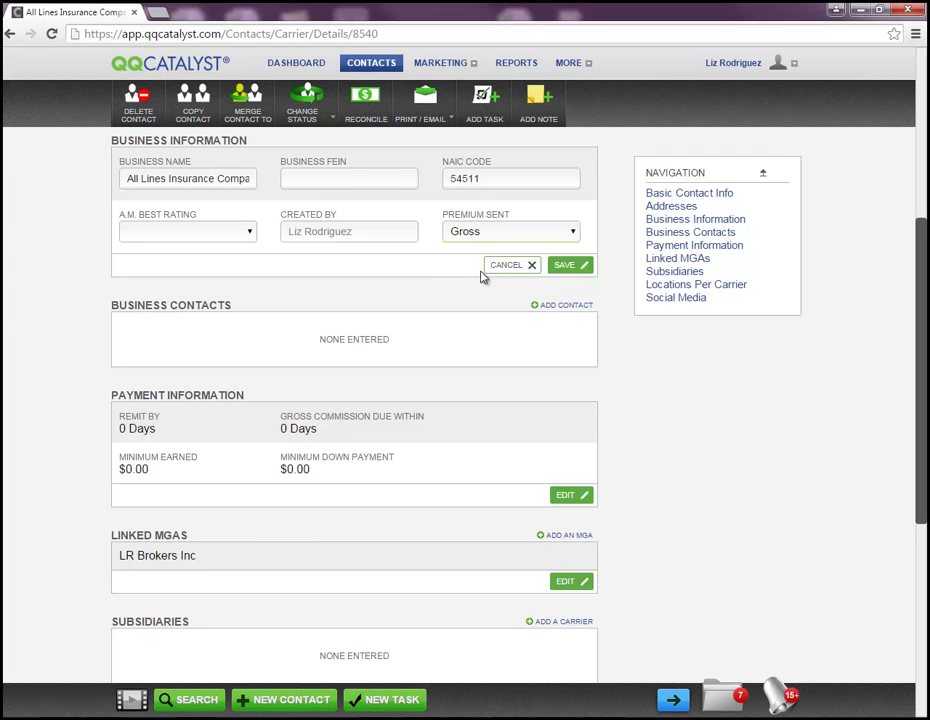
left_click(569, 267)
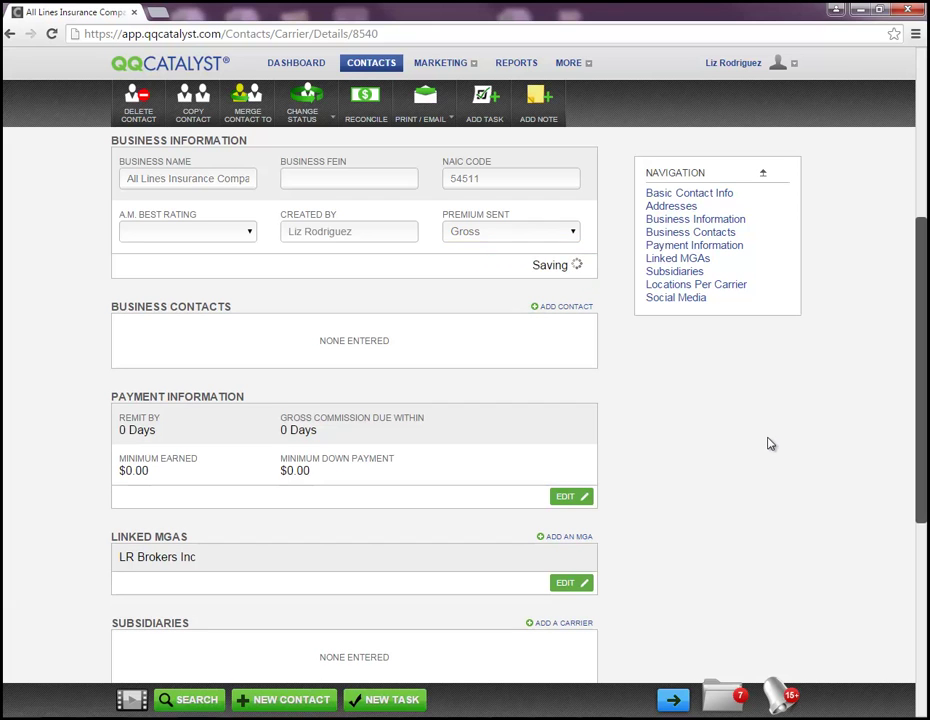
Step: Show the agency commission rules of All Lines Insurance Company
scroll(775, 455, "up", 3)
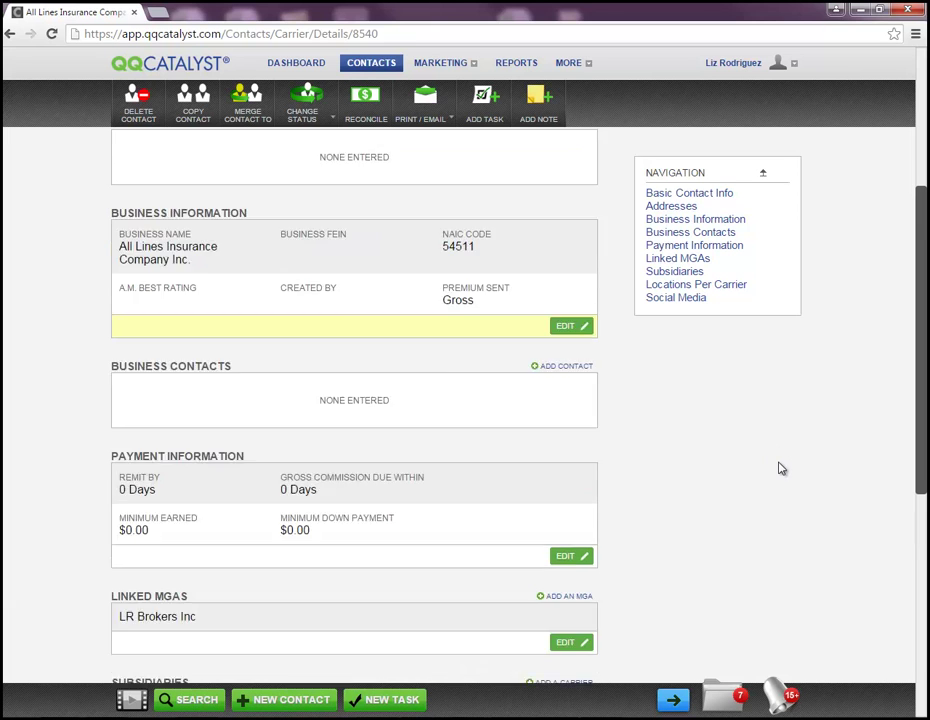
left_click(764, 177)
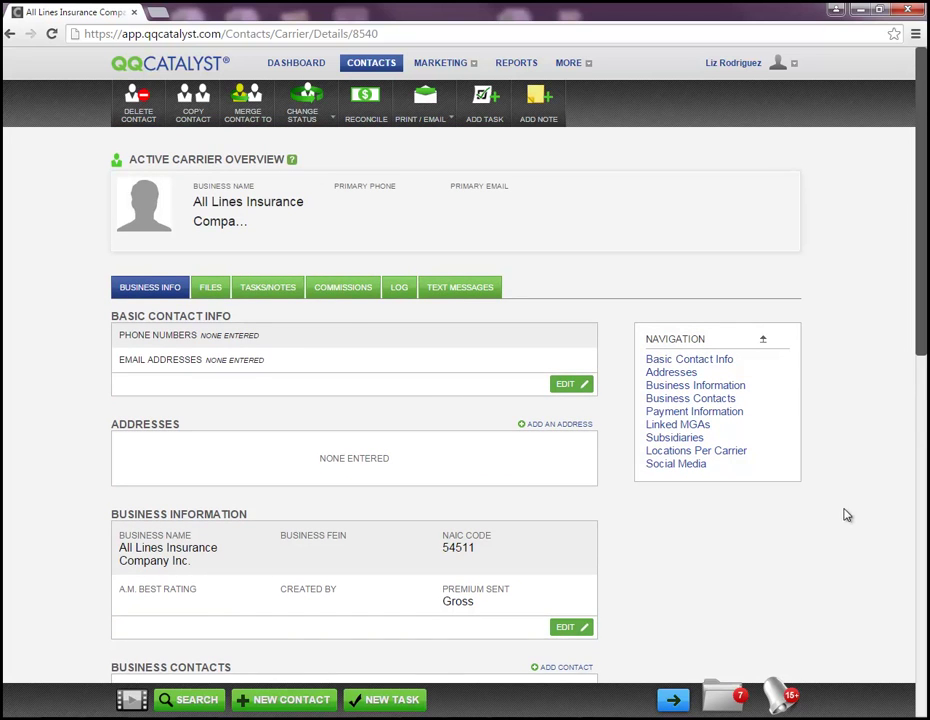
left_click(340, 289)
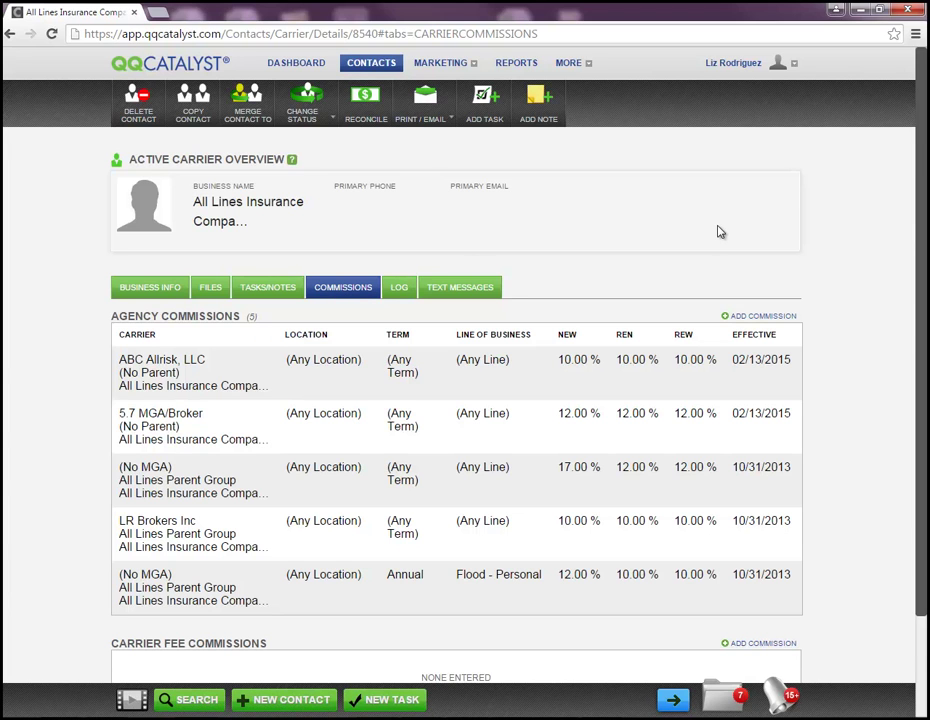
Step: Try to save a new agency commission for the carrier without entering commission amounts, and discard it
left_click(743, 318)
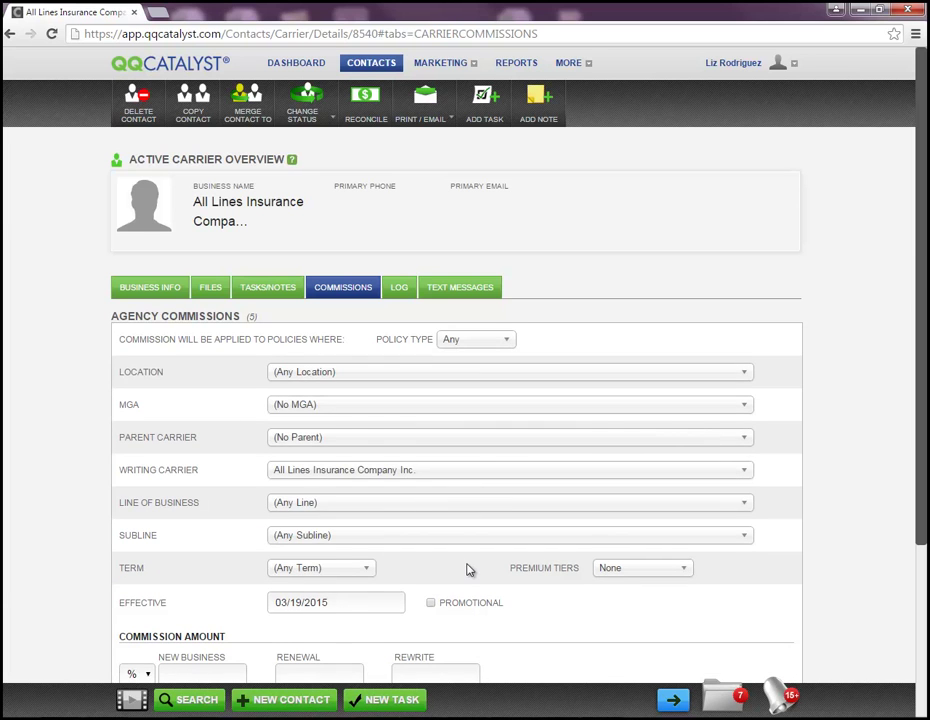
scroll(470, 570, "down", 1)
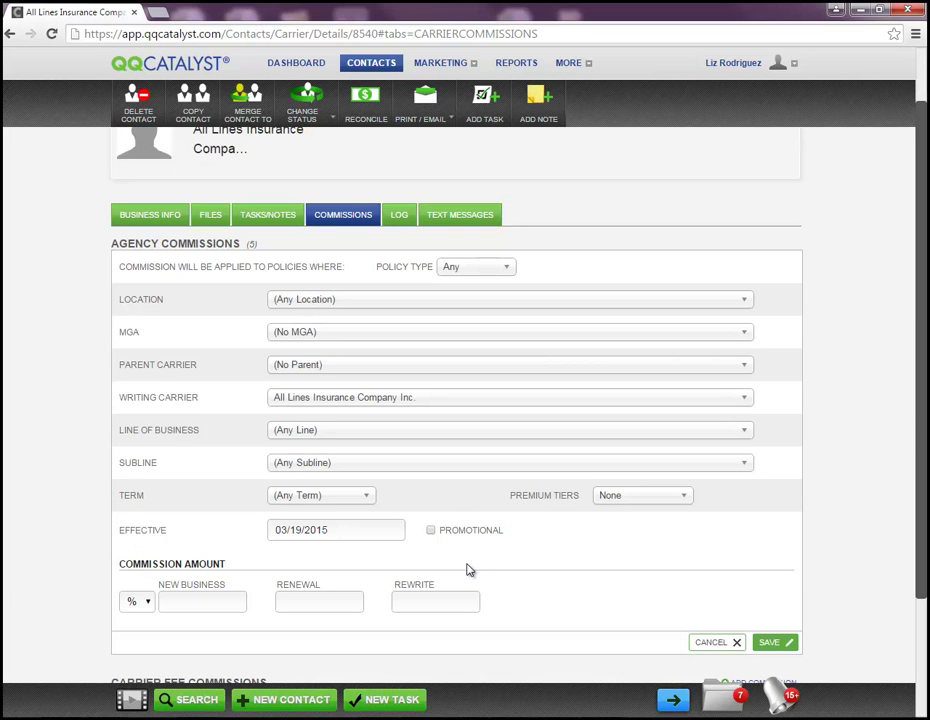
left_click(769, 645)
scroll(756, 608, "down", 1)
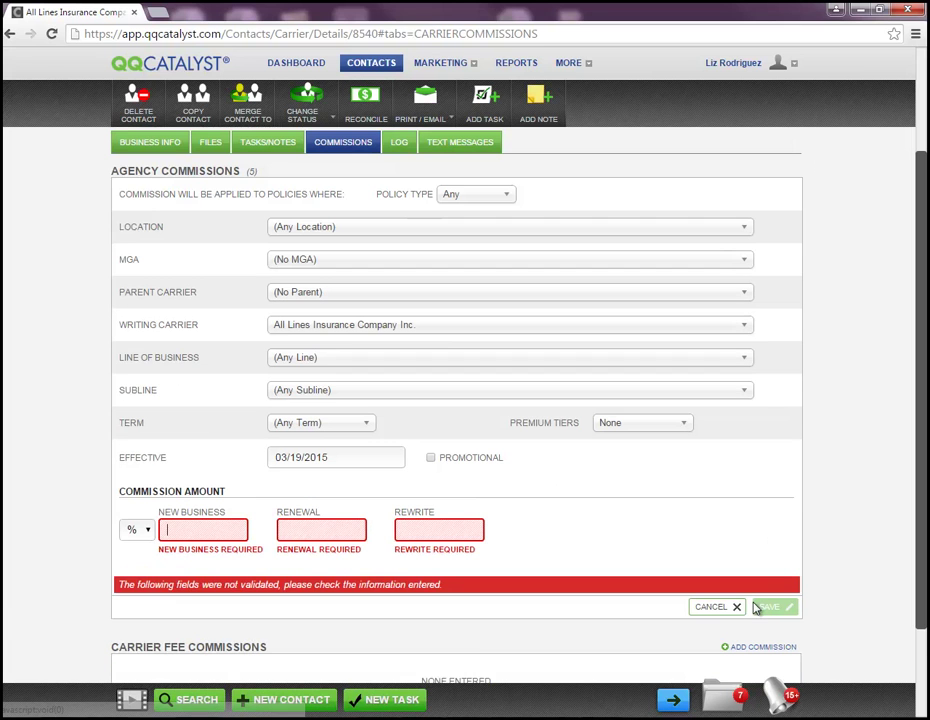
left_click(736, 608)
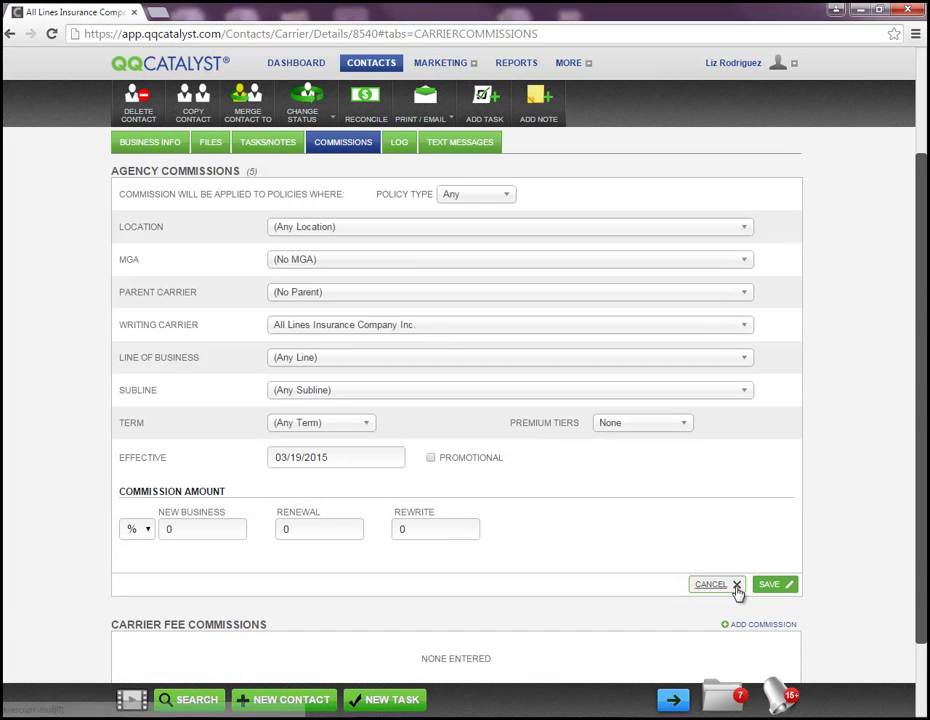
left_click(736, 589)
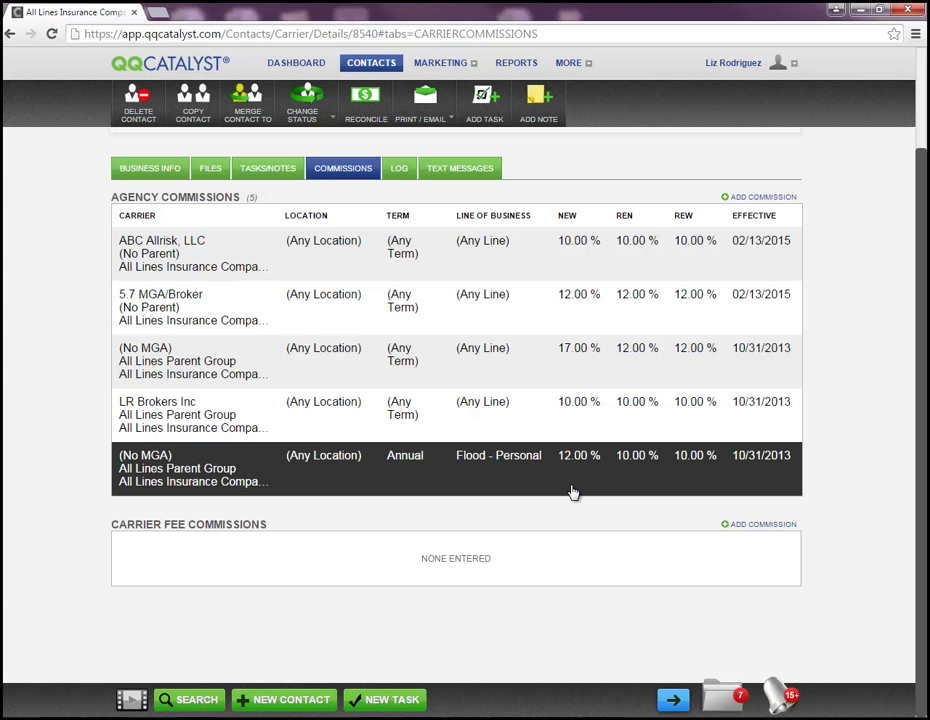
Step: Return to the carrier's business info and check its NAIC code and Premium Sent setting
scroll(573, 492, "up", 2)
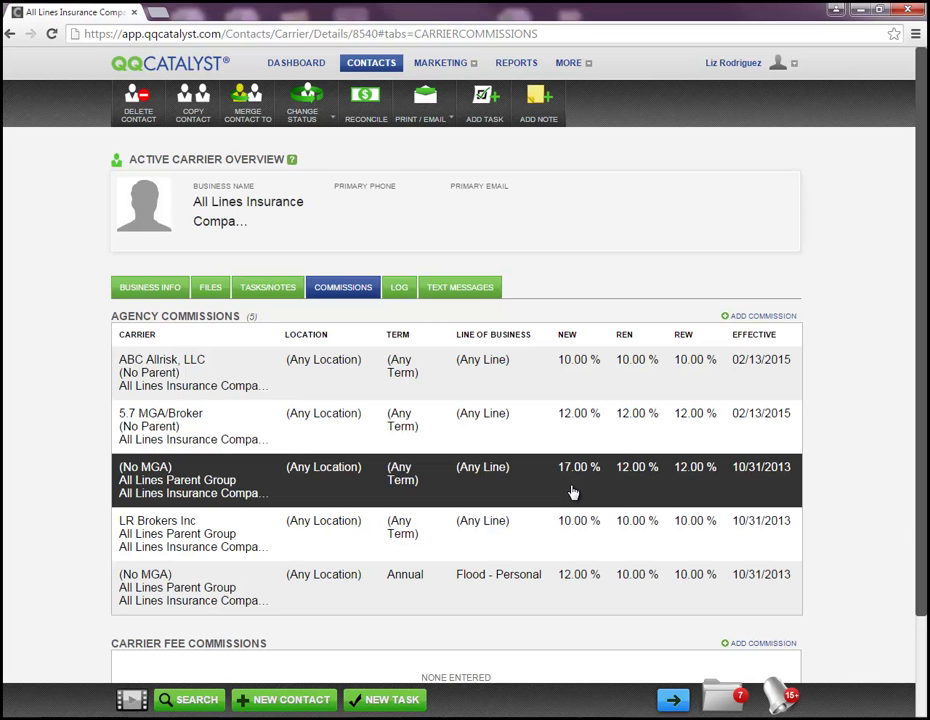
left_click(160, 288)
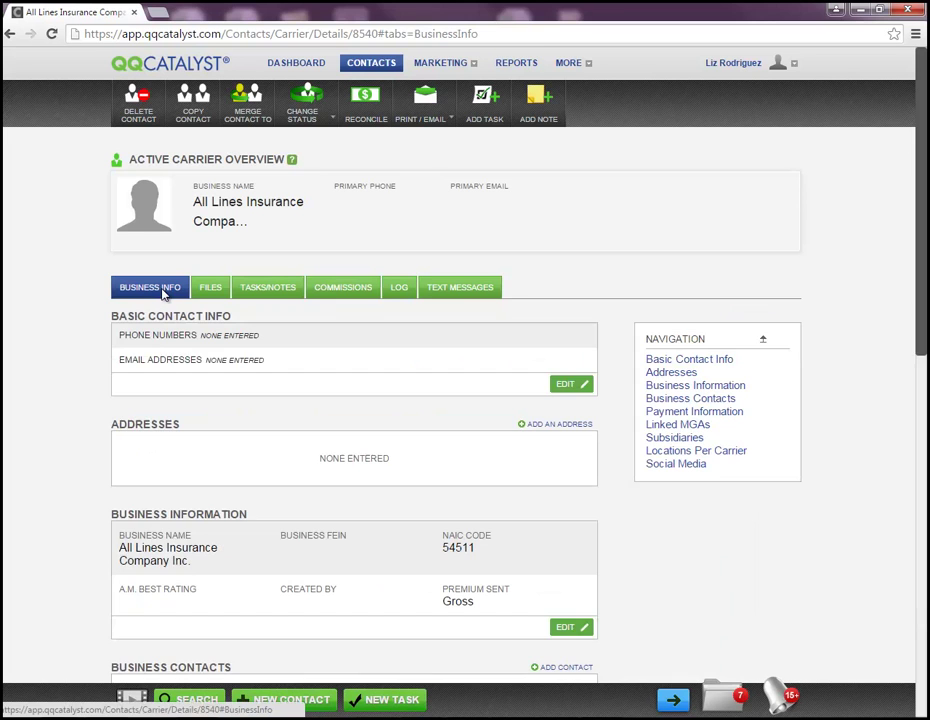
left_click_drag(444, 547, 480, 547)
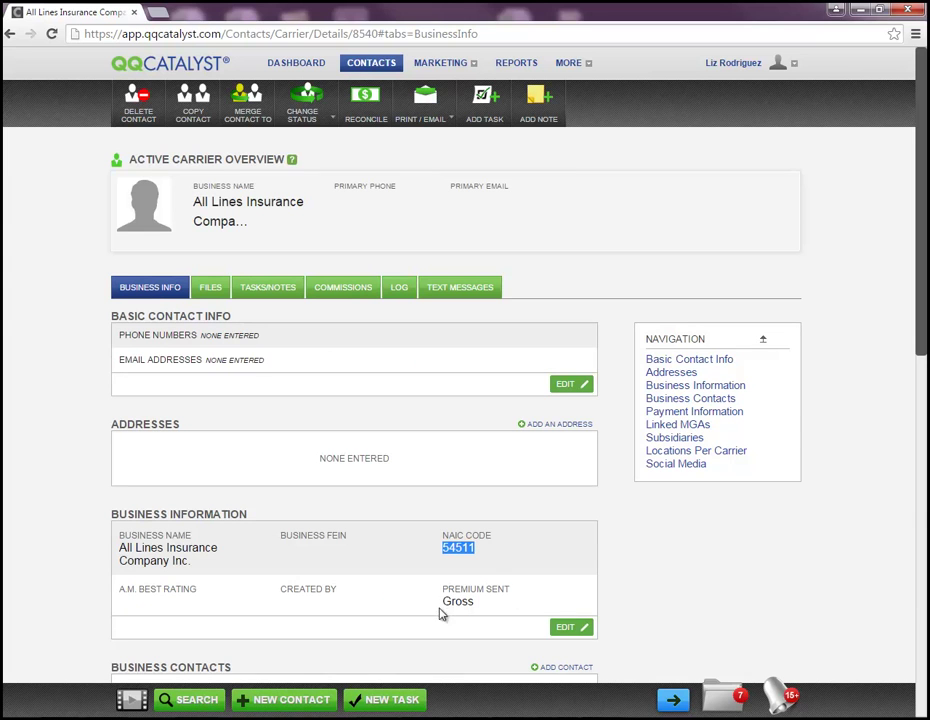
left_click_drag(444, 601, 476, 601)
Step: Search all contacts for "All lines", open All Lines Parent Group, and check its NAIC Code and Premium Sent fields
left_click(376, 64)
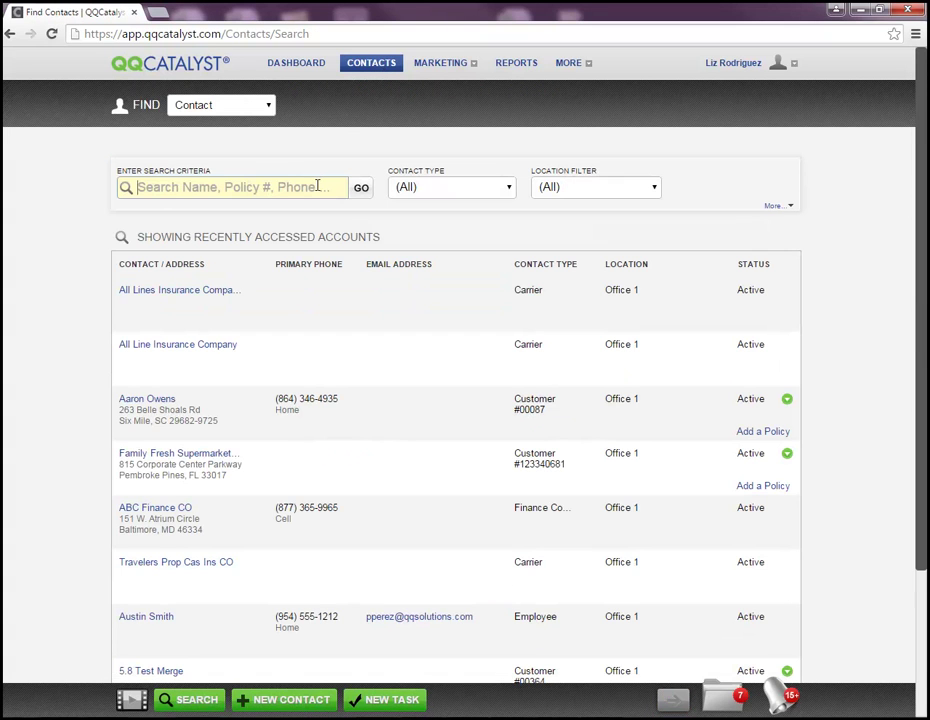
type("A")
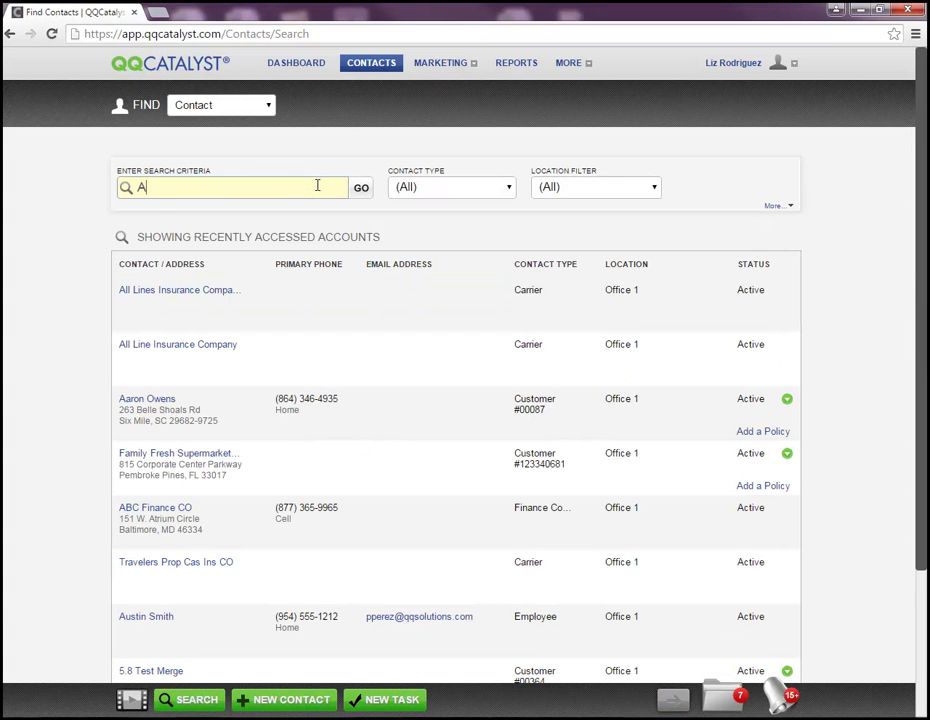
type("ll lines")
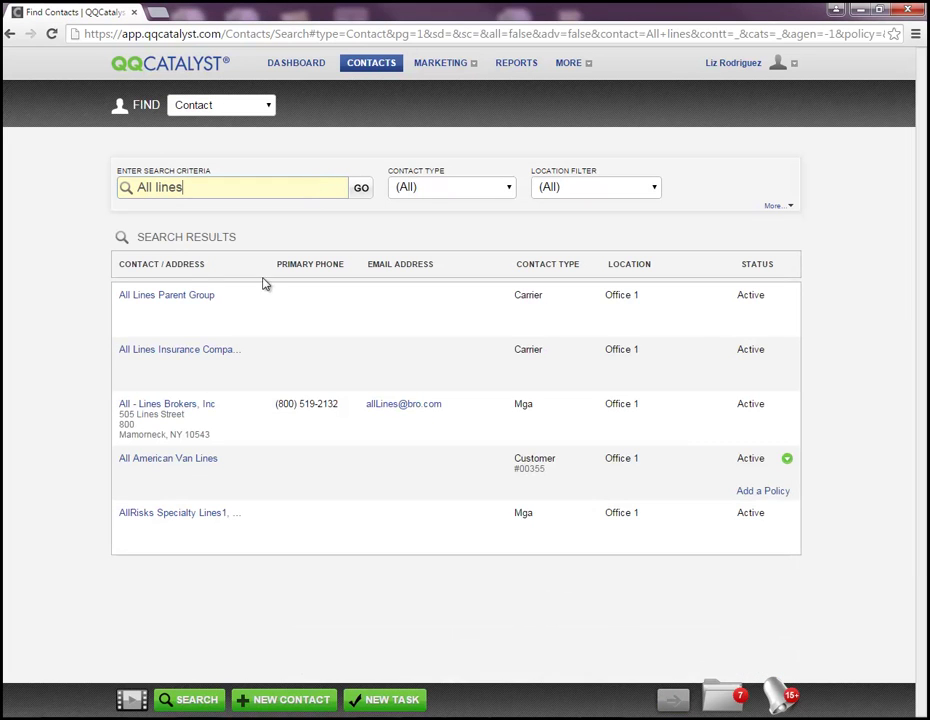
left_click(185, 302)
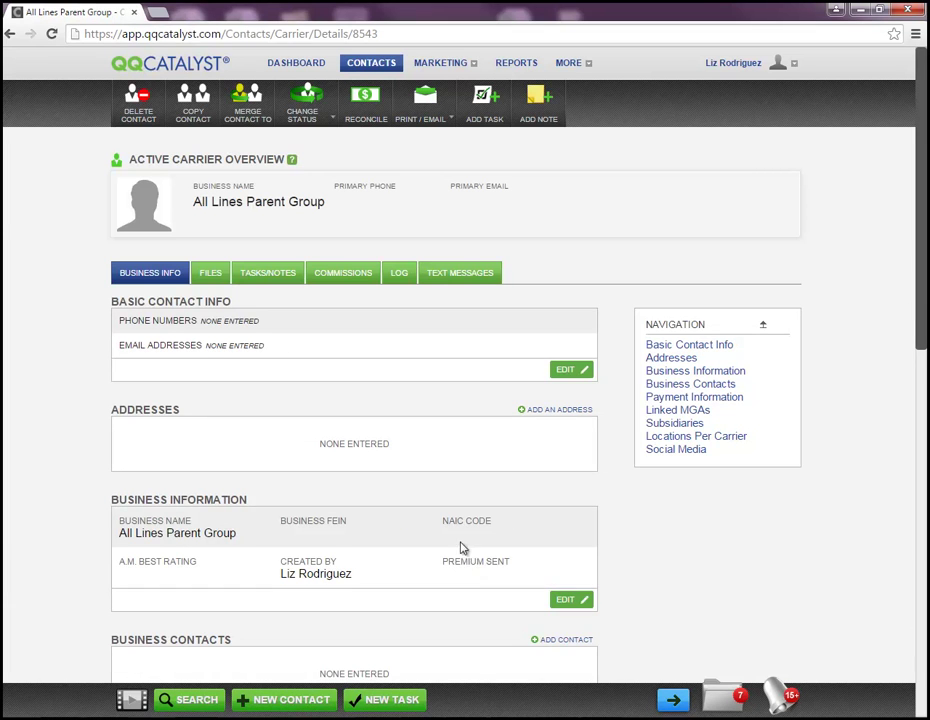
left_click_drag(452, 531, 503, 566)
Step: Add Armstrong Ins Co and Allied Prop & Cas Insurance Co. to the parent group's subsidiaries, remove Better Insurance, and save
left_click(657, 425)
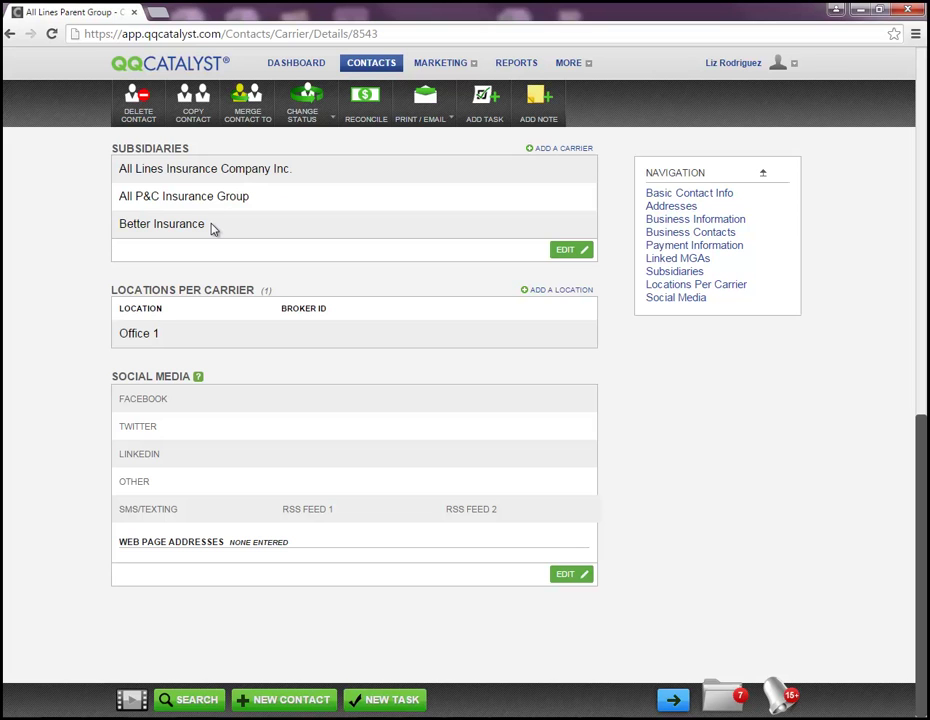
left_click(563, 249)
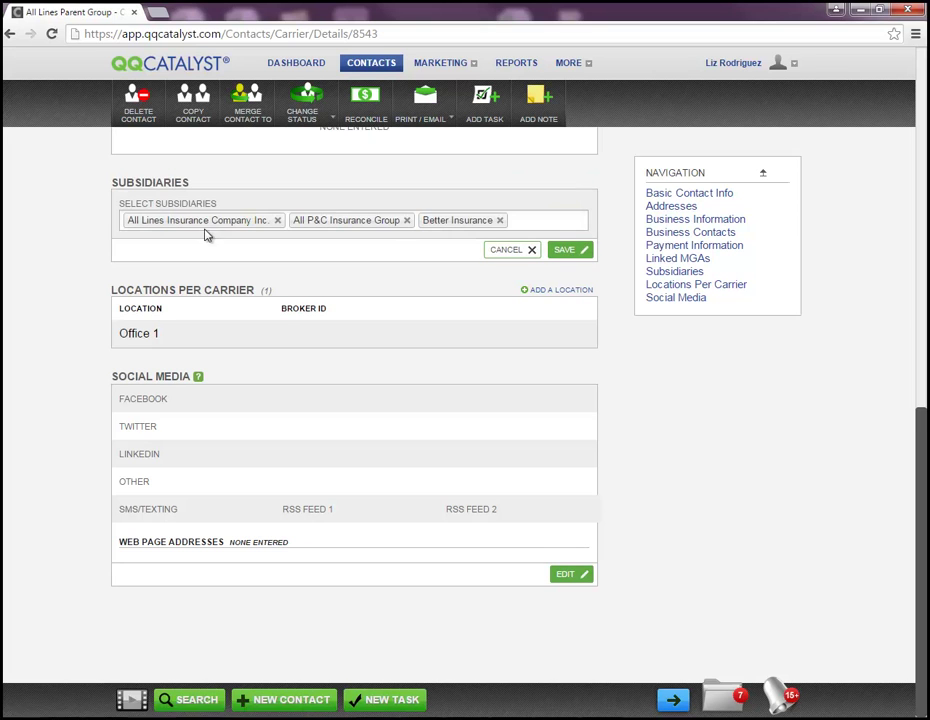
left_click(536, 218)
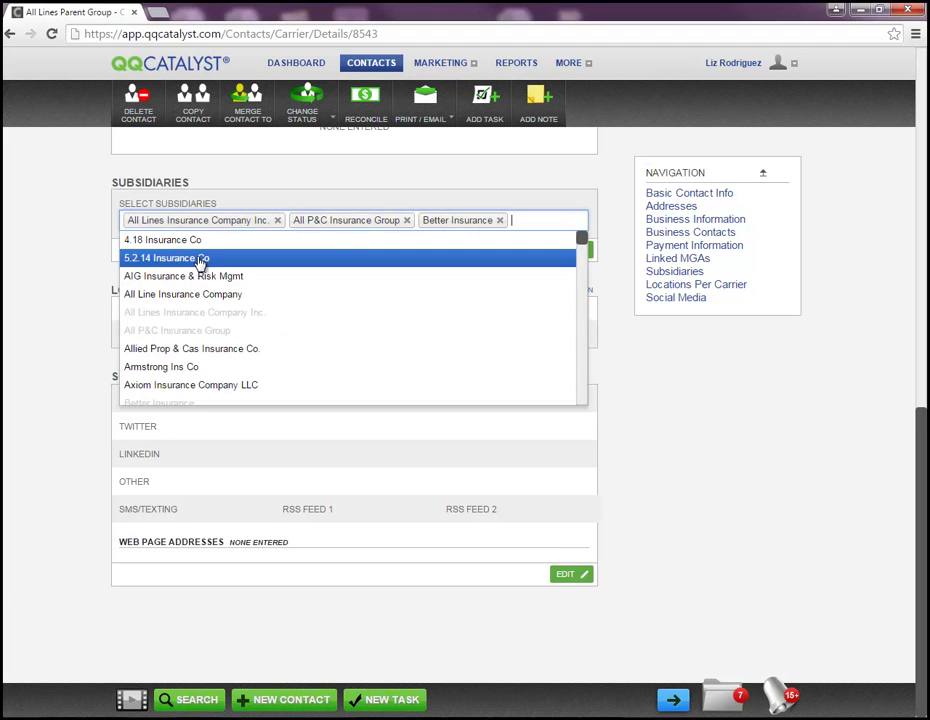
left_click(190, 367)
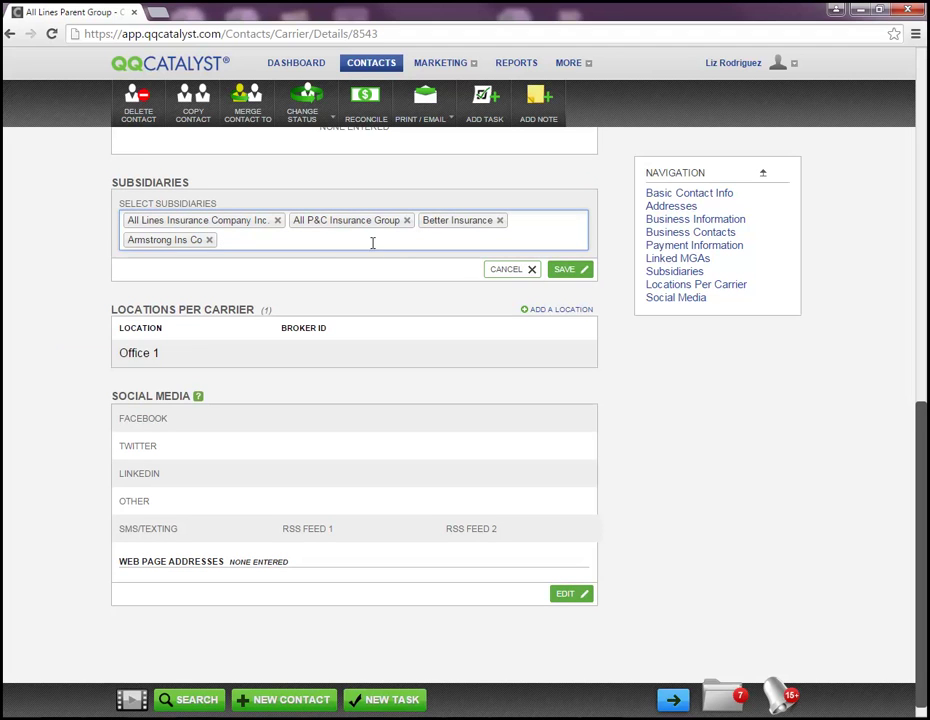
left_click(326, 242)
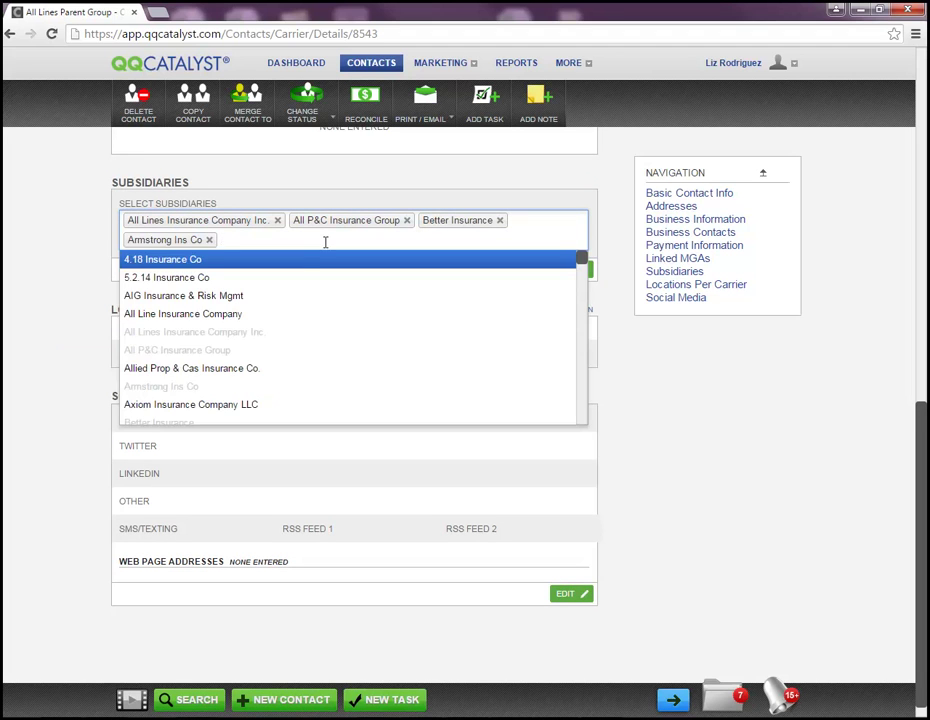
left_click(230, 370)
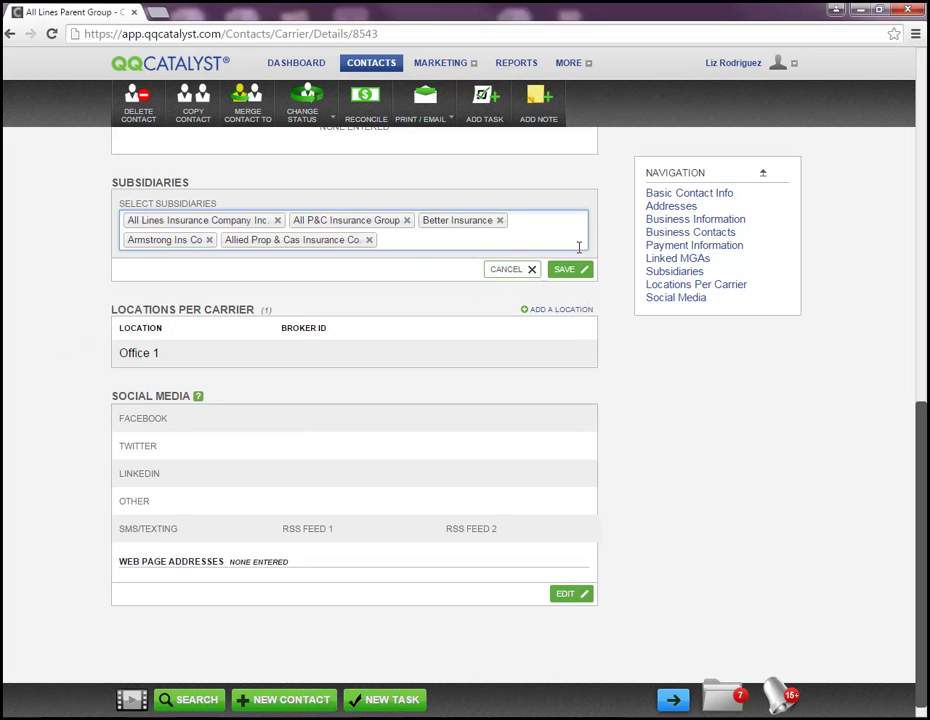
left_click(502, 222)
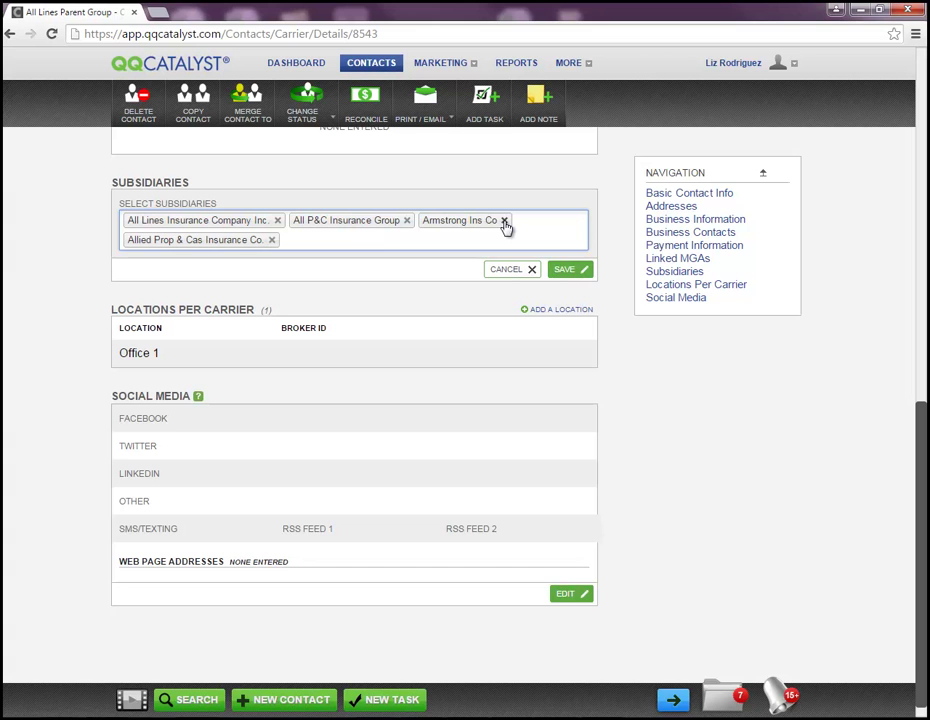
left_click(562, 270)
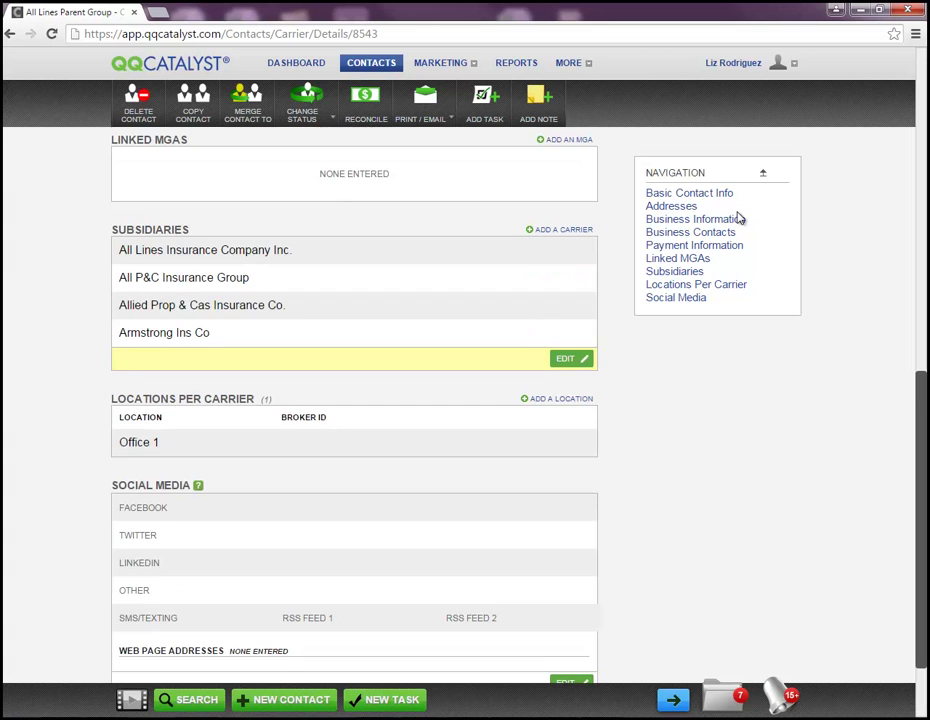
Step: Open the parent group's commissions and review its agency commissions and carrier fee commissions
left_click(762, 174)
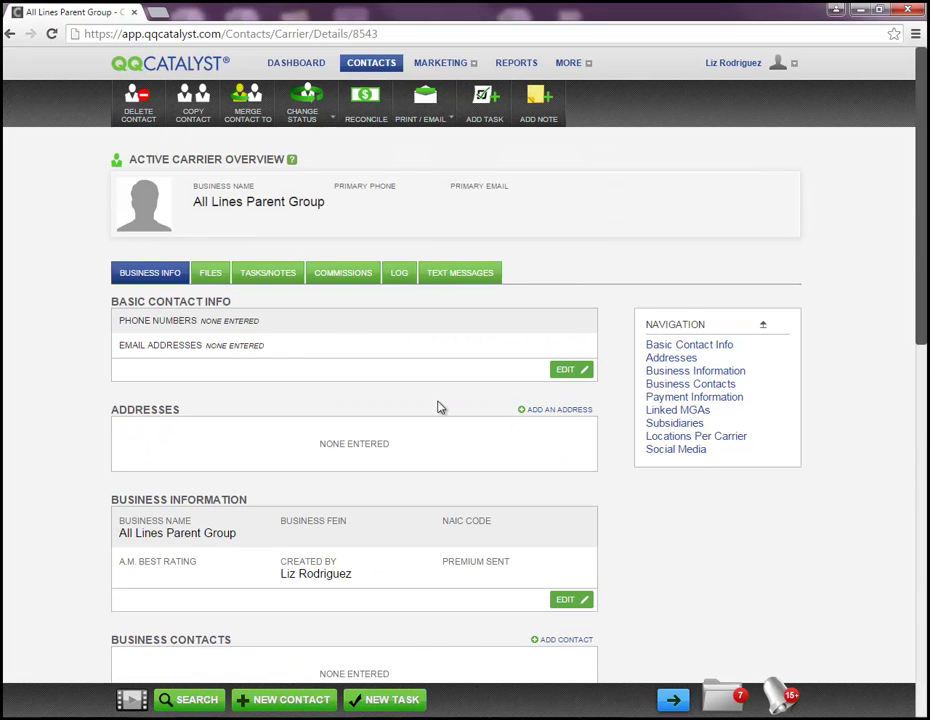
left_click(342, 276)
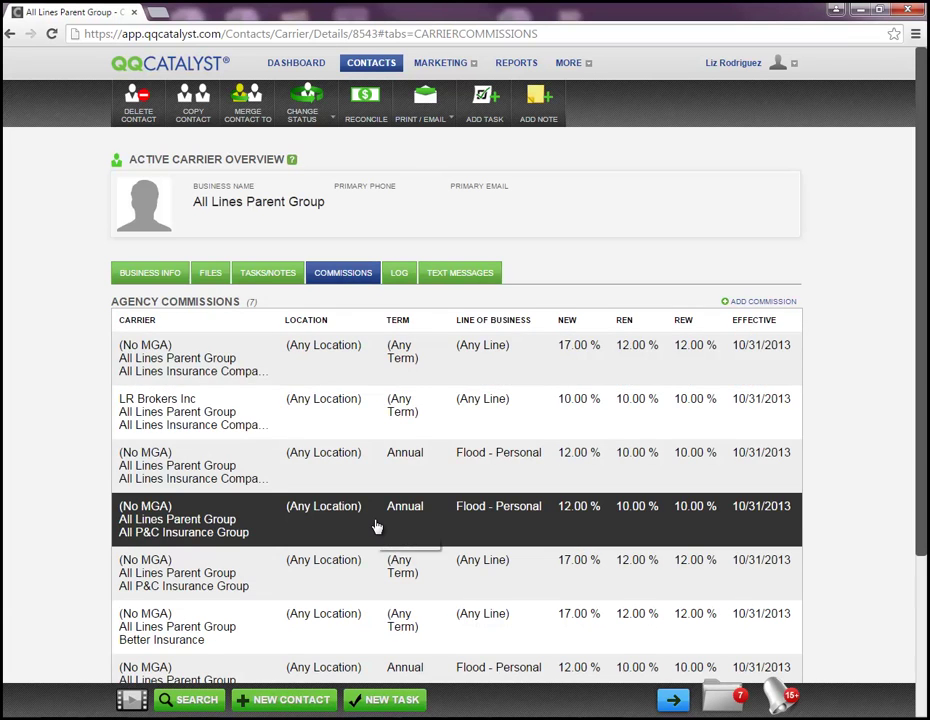
scroll(376, 524, "down", 3)
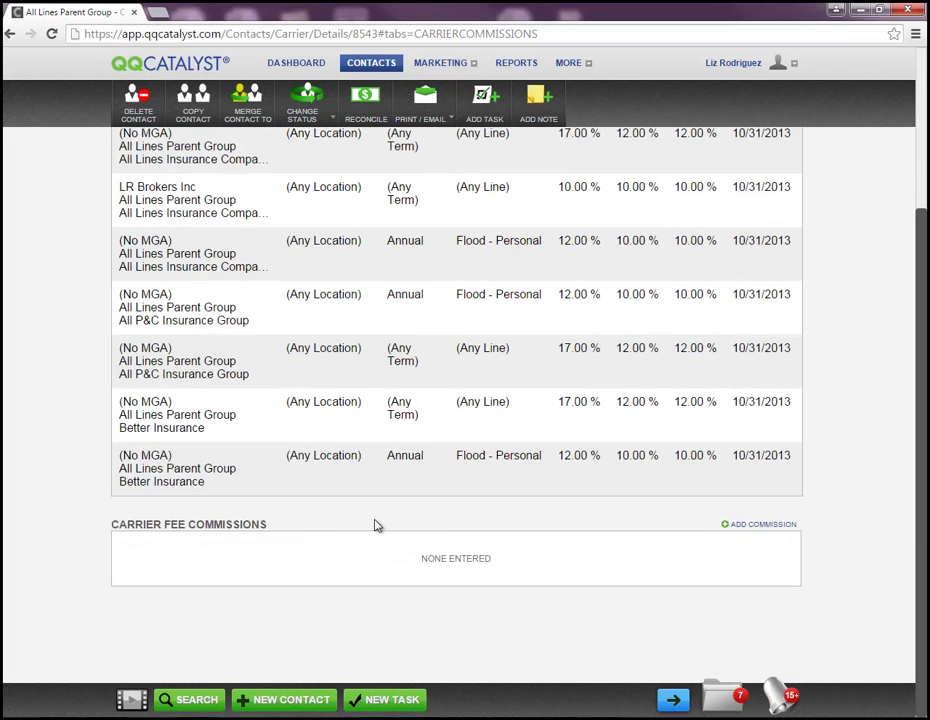
scroll(376, 524, "up", 2)
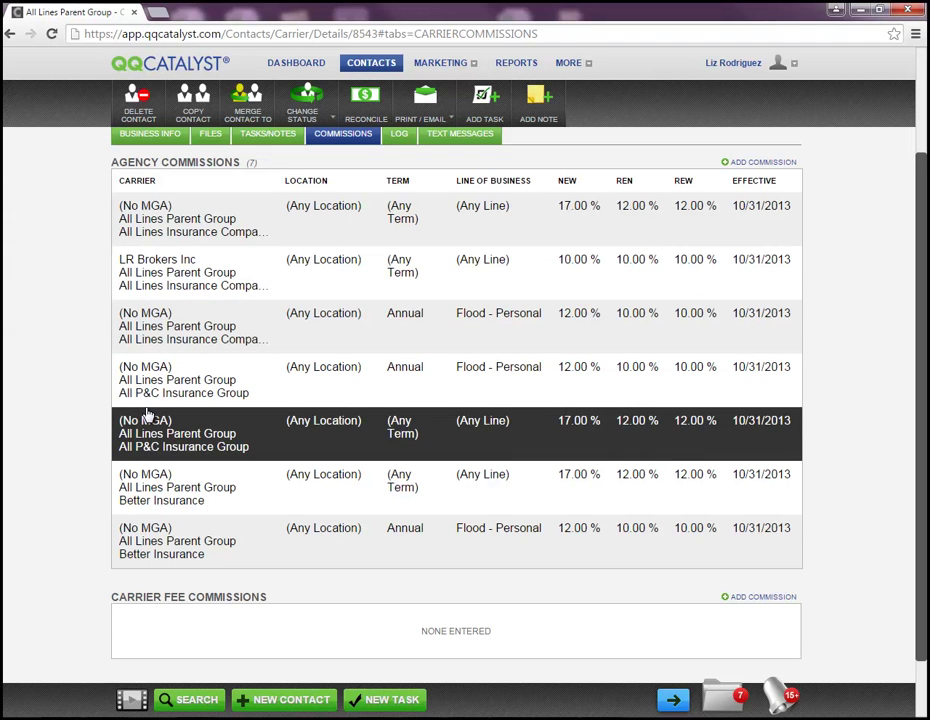
scroll(147, 414, "up", 2)
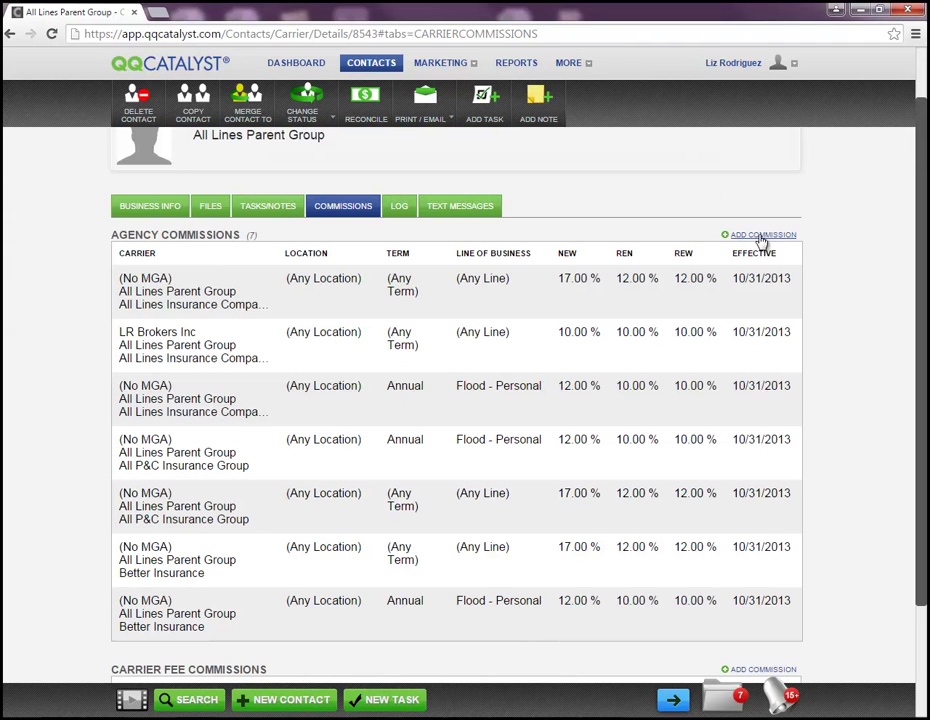
Step: Start a new agency commission for the parent group, check which writing carriers it offers, and discard it without saving
left_click(762, 238)
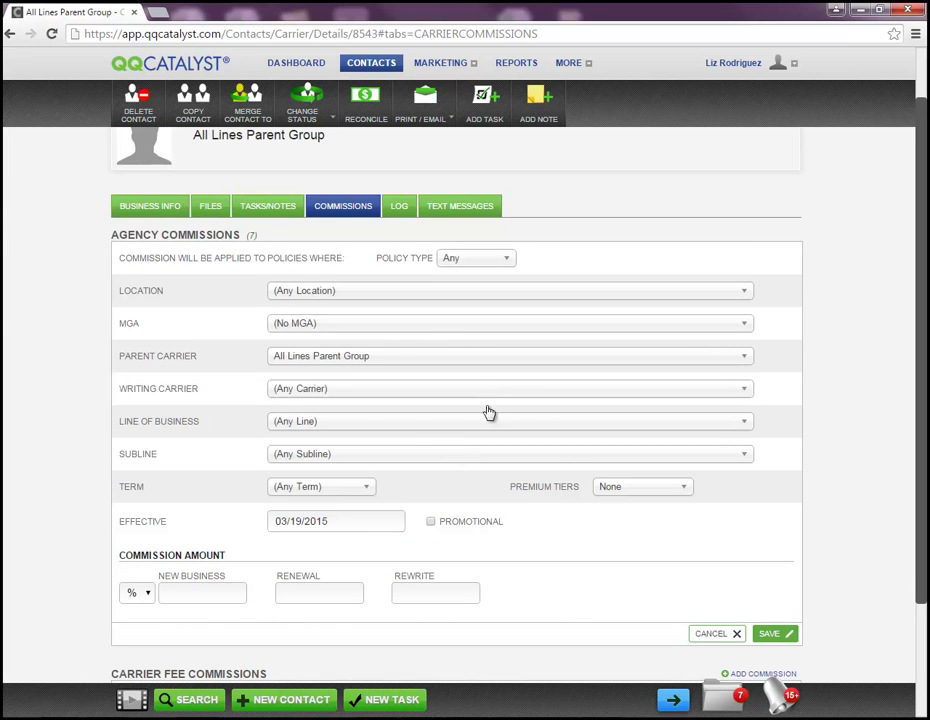
left_click(338, 394)
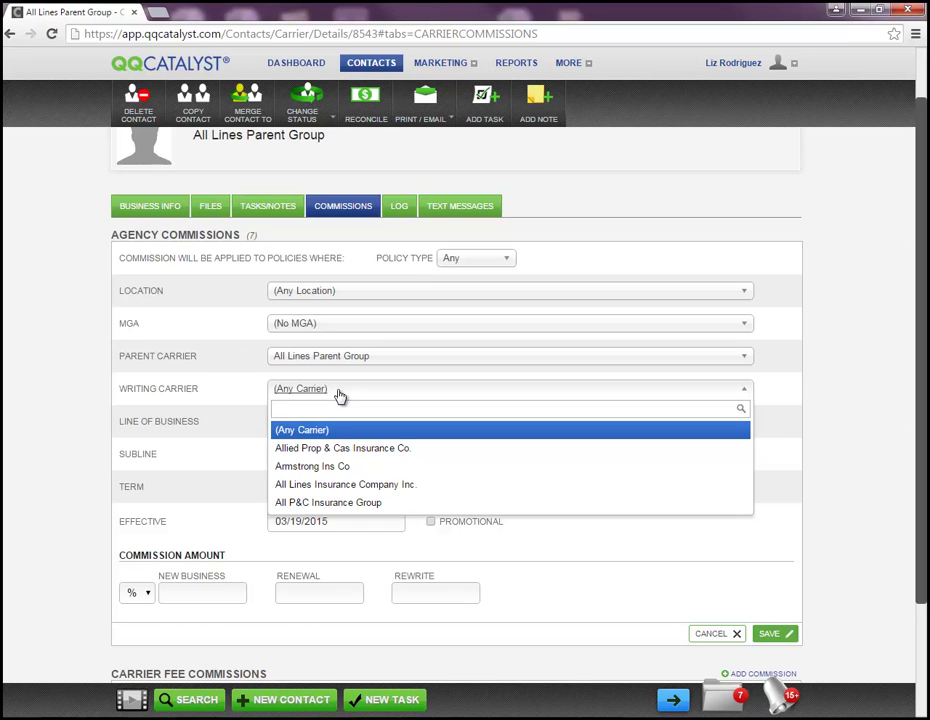
left_click(340, 395)
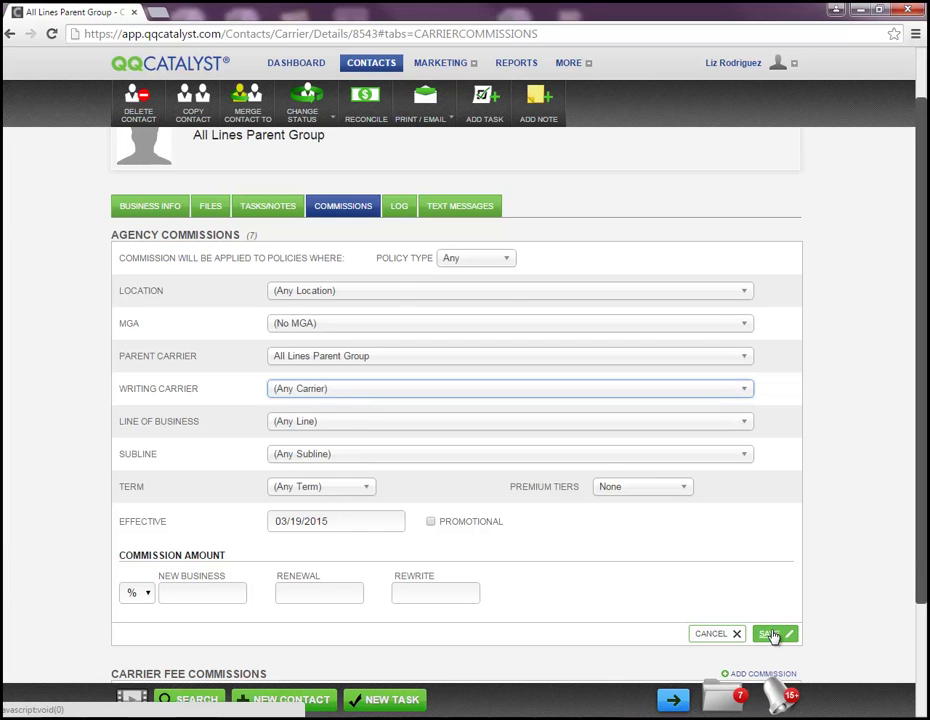
left_click(731, 639)
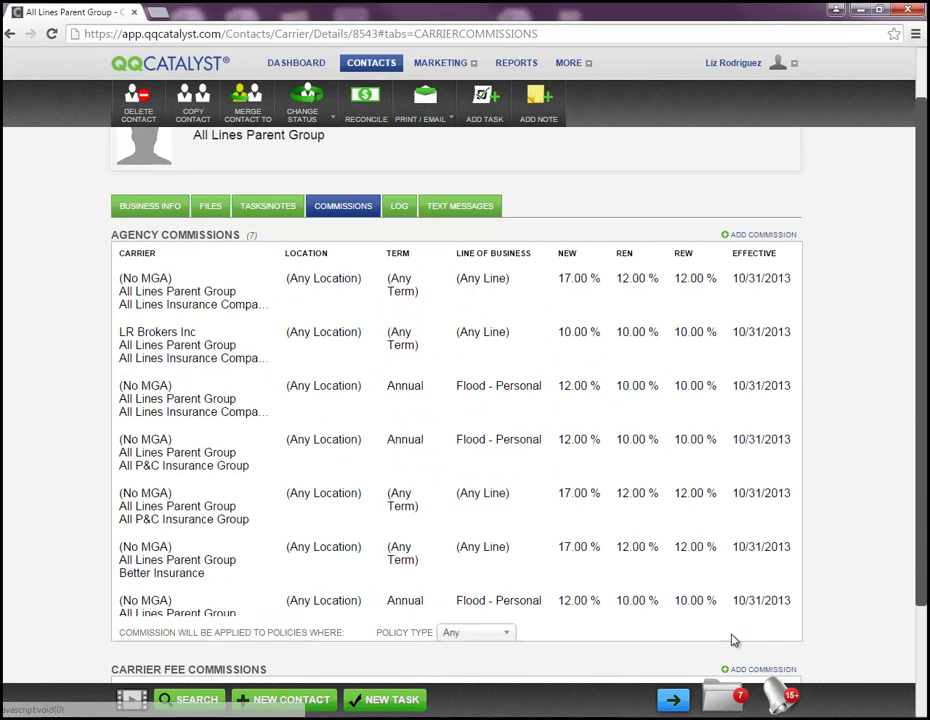